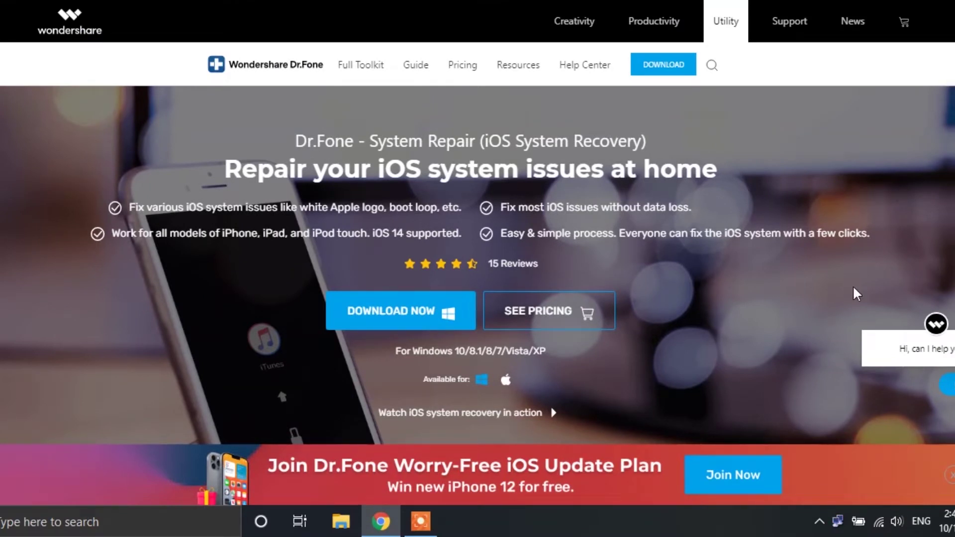
Open the Worry-Free iOS Update Plan offer and scroll through the iOS 14 problems page.
{"action": "left_click", "coordinate": [752, 483]}
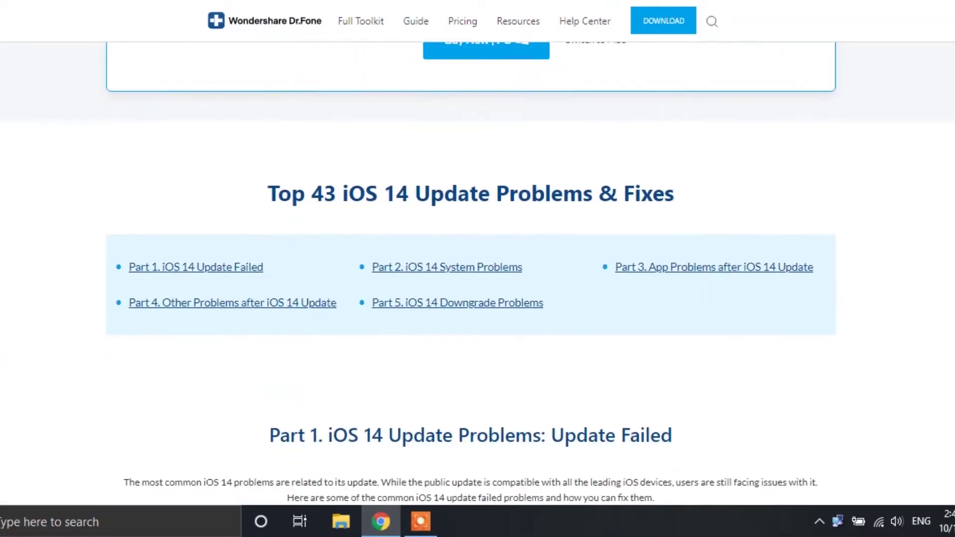
{"action": "scroll", "coordinate": [478, 274], "scroll_direction": "down", "scroll_amount": 4}
{"action": "scroll", "coordinate": [478, 273], "scroll_direction": "down", "scroll_amount": 4}
{"action": "scroll", "coordinate": [478, 273], "scroll_direction": "down", "scroll_amount": 4}
{"action": "scroll", "coordinate": [478, 274], "scroll_direction": "down", "scroll_amount": 4}
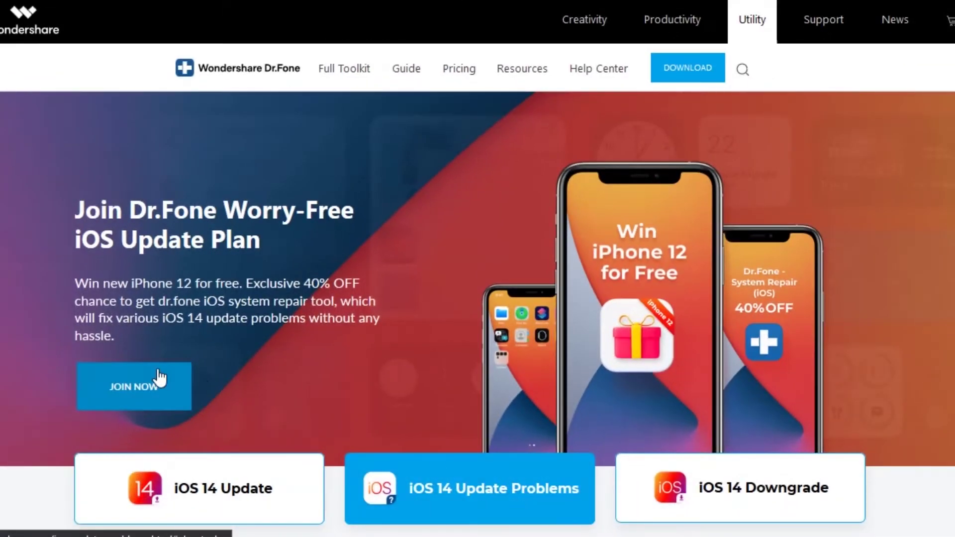
{"action": "left_click", "coordinate": [159, 378]}
{"action": "left_click", "coordinate": [558, 395]}
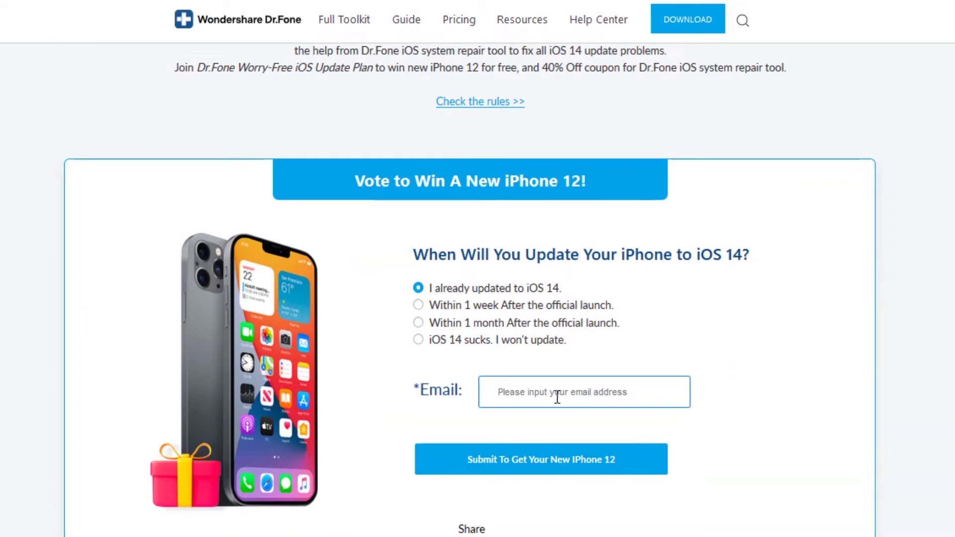
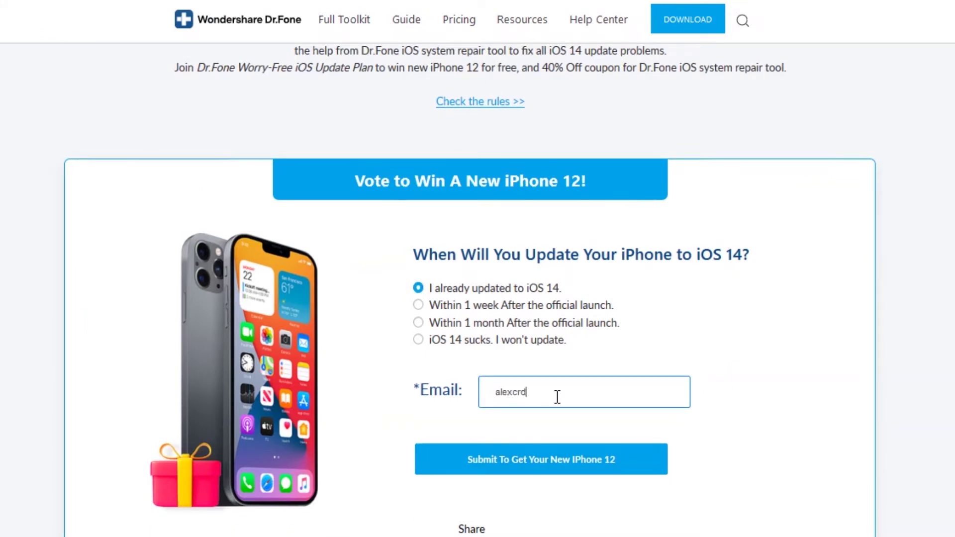
{"action": "left_click", "coordinate": [561, 455]}
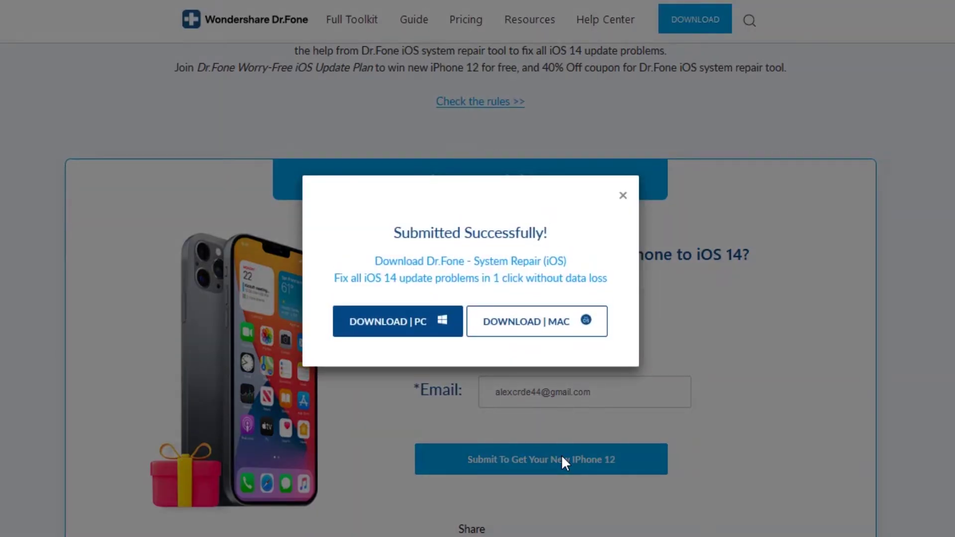
{"action": "left_click", "coordinate": [428, 328]}
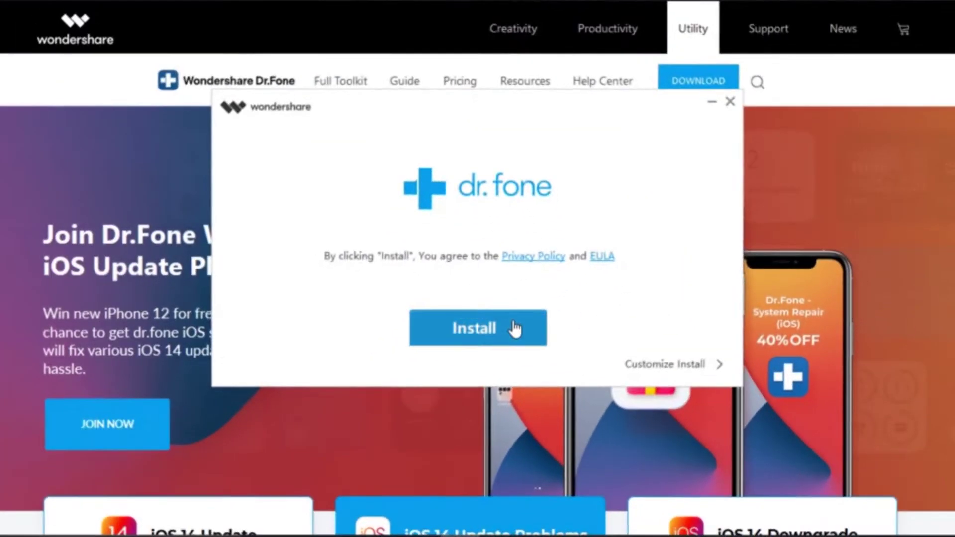
{"action": "left_click", "coordinate": [514, 326]}
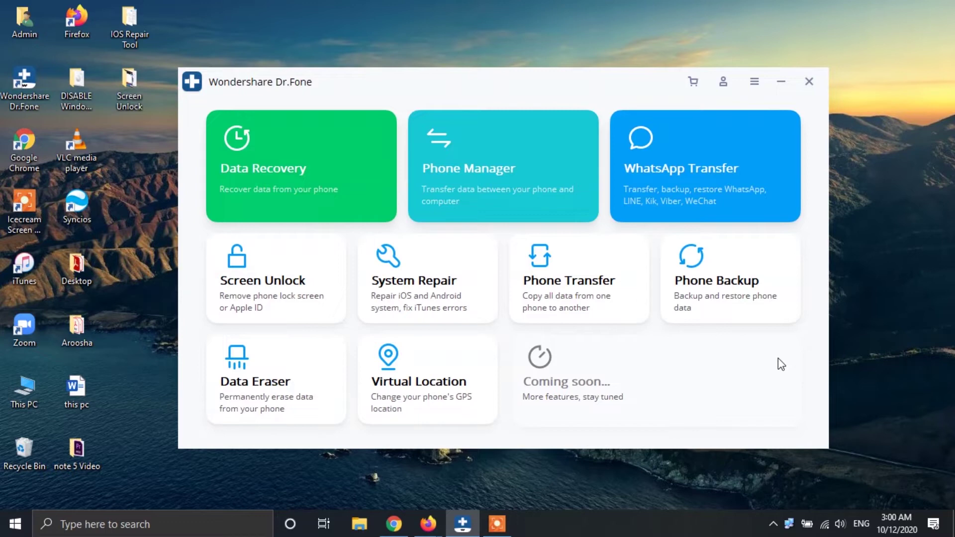
Open the System Repair tile from the Dr.Fone home screen.
{"action": "left_click", "coordinate": [473, 310]}
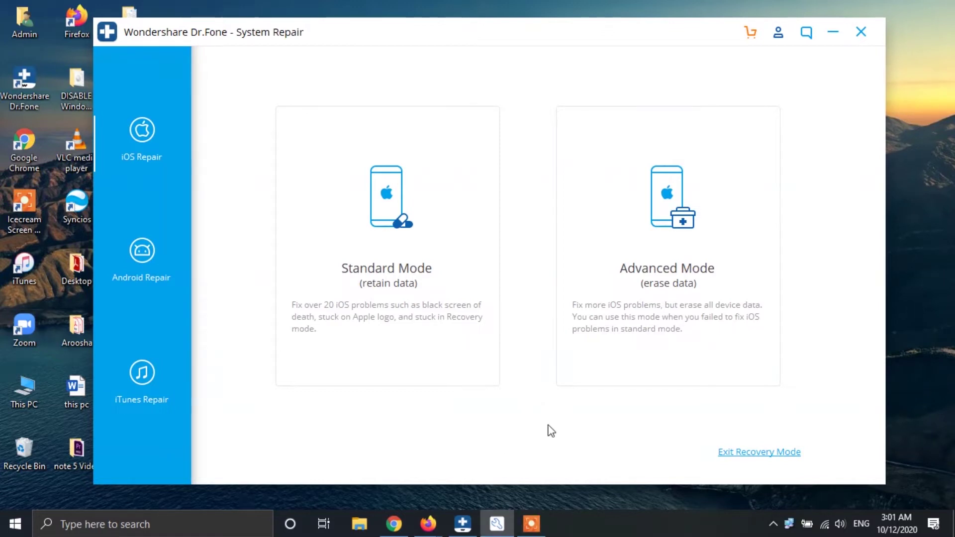
Choose Standard Mode and review the recovery-mode steps for Other Devices, iPhone7 and iPhone8 and Later.
{"action": "left_click", "coordinate": [427, 310]}
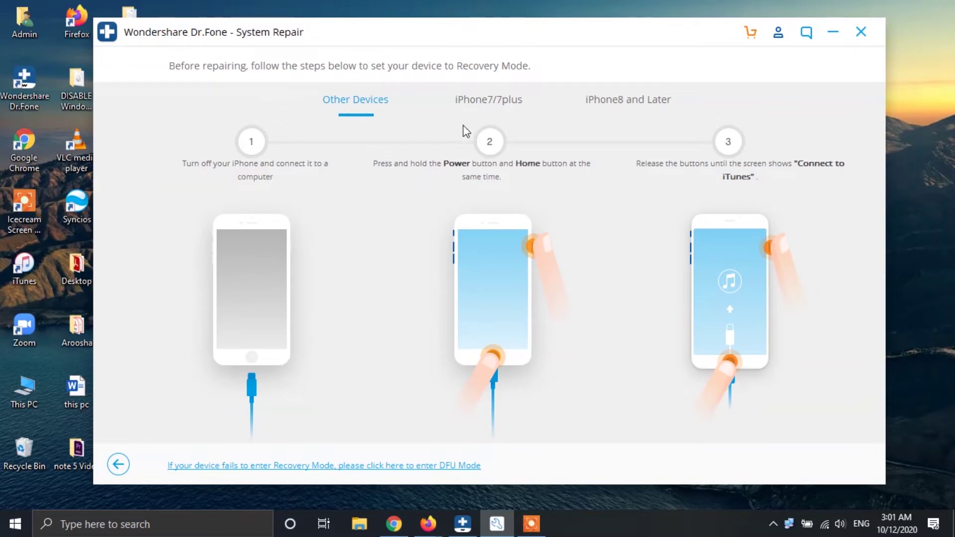
{"action": "left_click", "coordinate": [465, 107]}
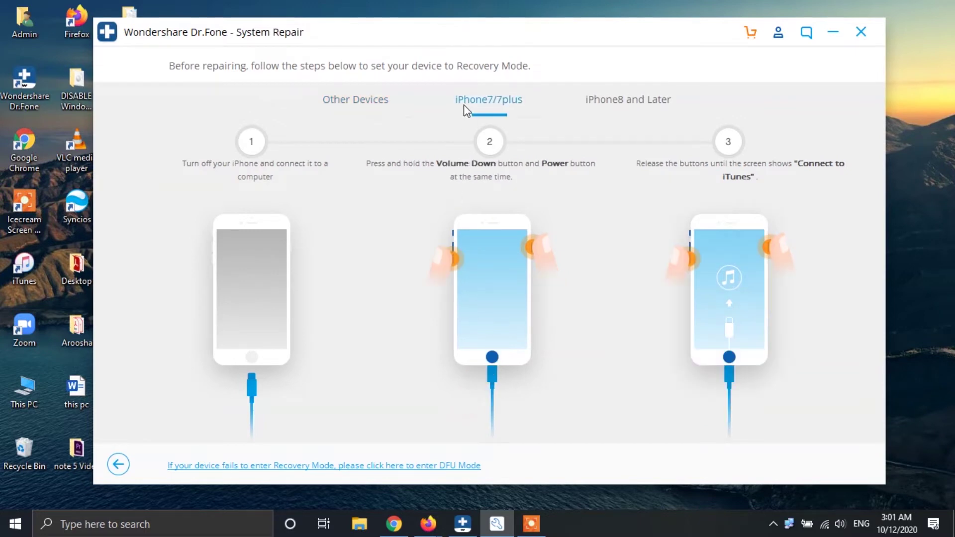
{"action": "left_click", "coordinate": [629, 106]}
{"action": "left_click", "coordinate": [369, 104]}
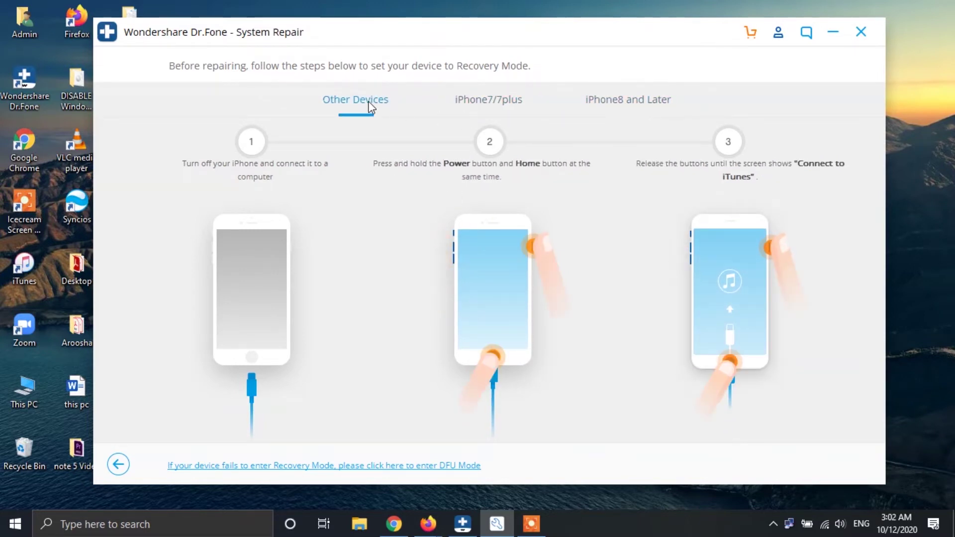
{"action": "left_click", "coordinate": [485, 102]}
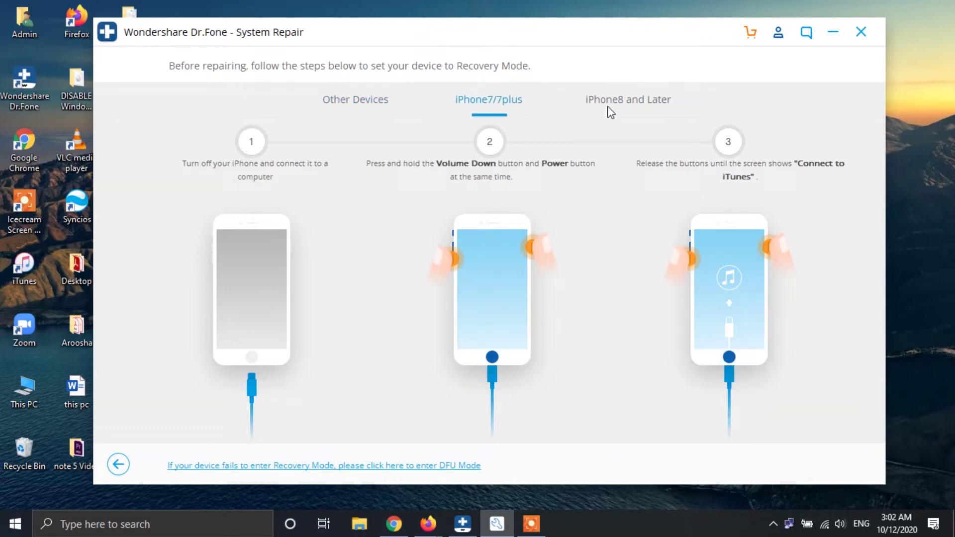
{"action": "left_click", "coordinate": [626, 102]}
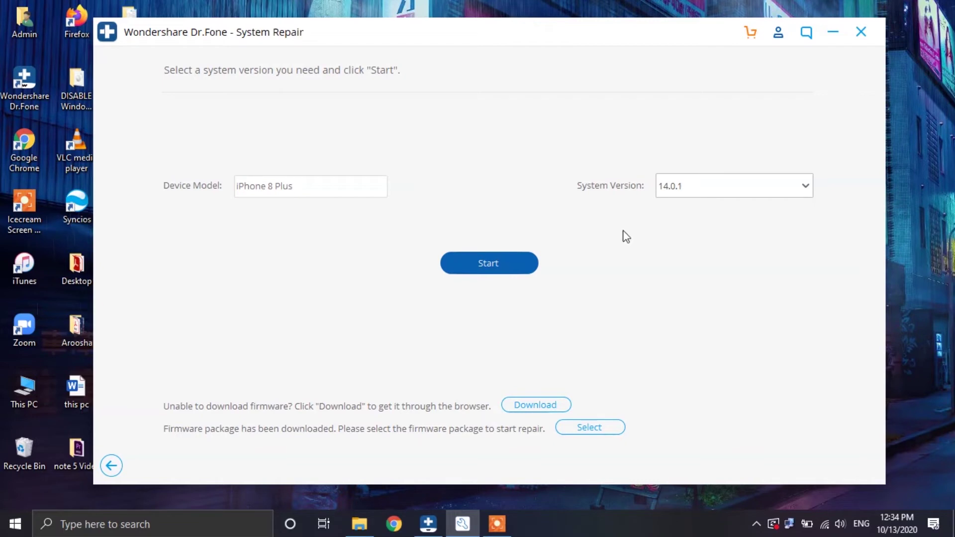
Keep system version 14.0.1 in the dropdown and start the firmware download.
{"action": "left_click", "coordinate": [699, 186]}
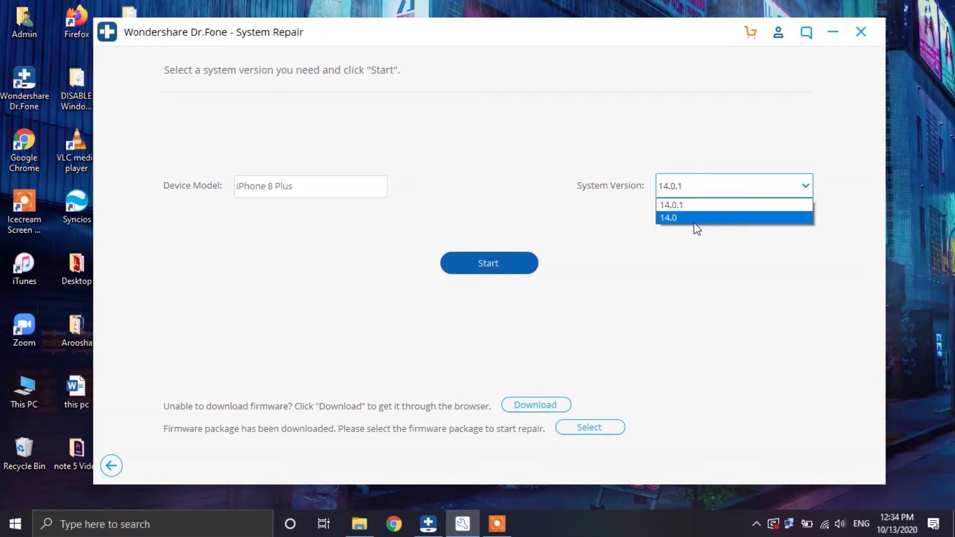
{"action": "left_click", "coordinate": [698, 208]}
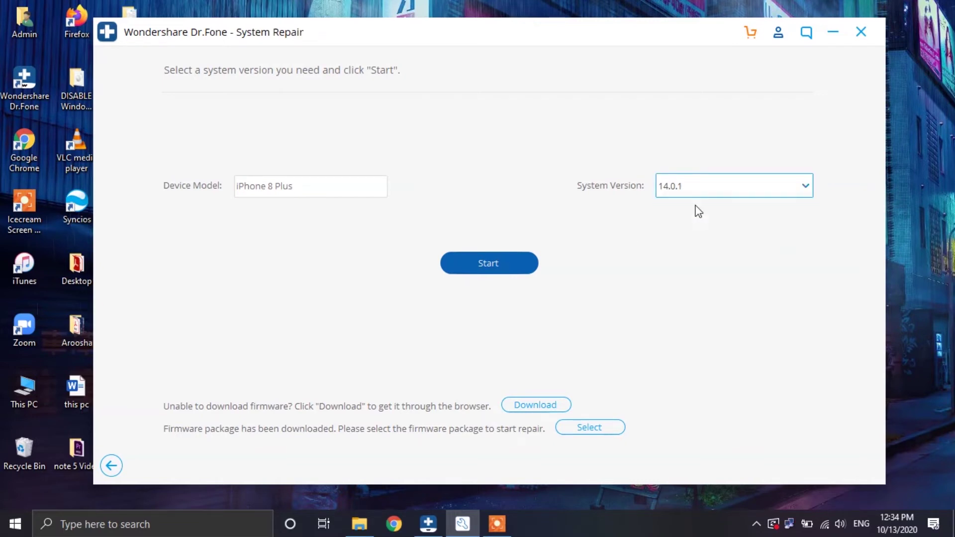
{"action": "left_click", "coordinate": [497, 272]}
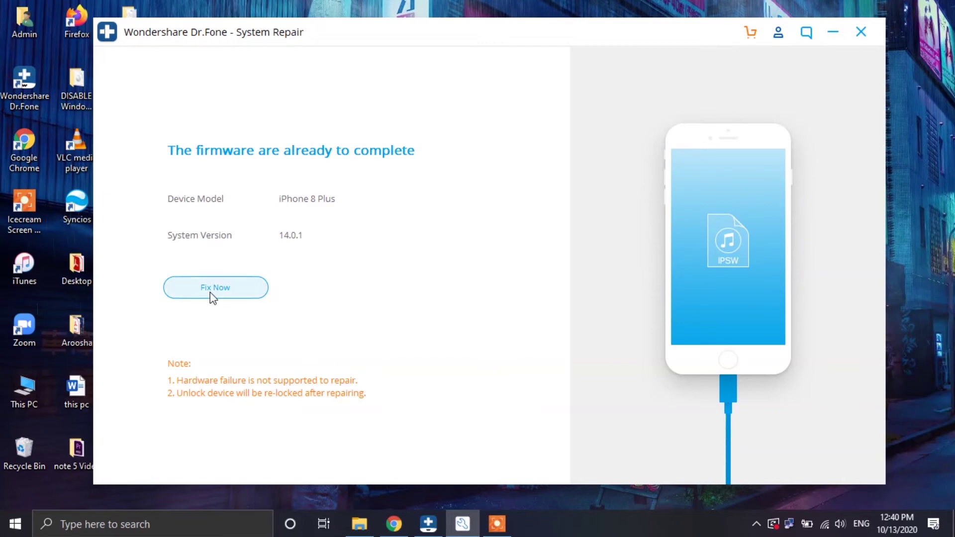
Start Fix Now to repair the iPhone 8 Plus with the 14.0.1 firmware.
{"action": "left_click", "coordinate": [212, 294]}
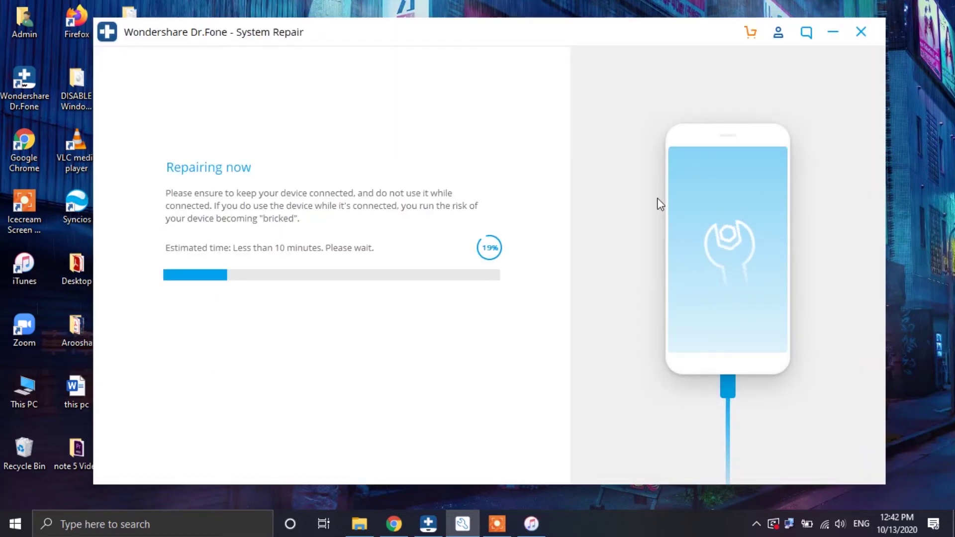